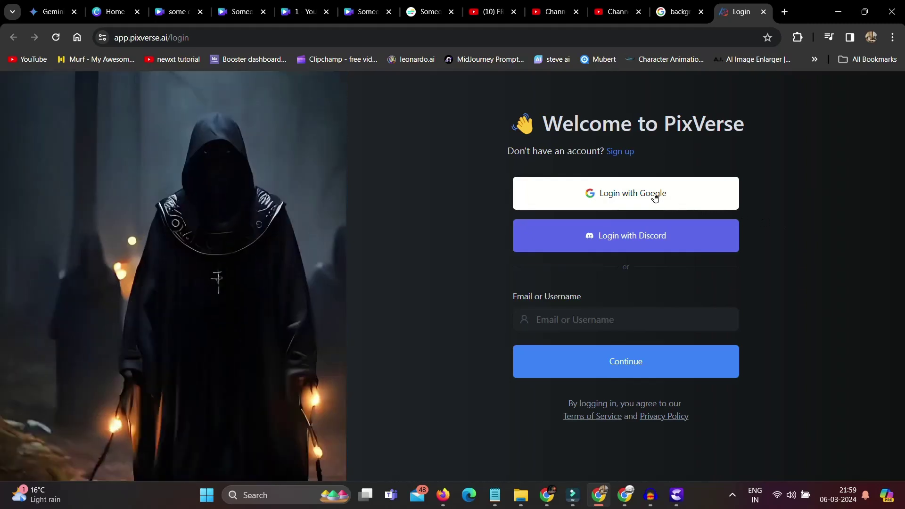
# - Log in to PixVerse with Google, choosing the account and confirming sign-in
pyautogui.click(662, 201)
pyautogui.click(559, 252)
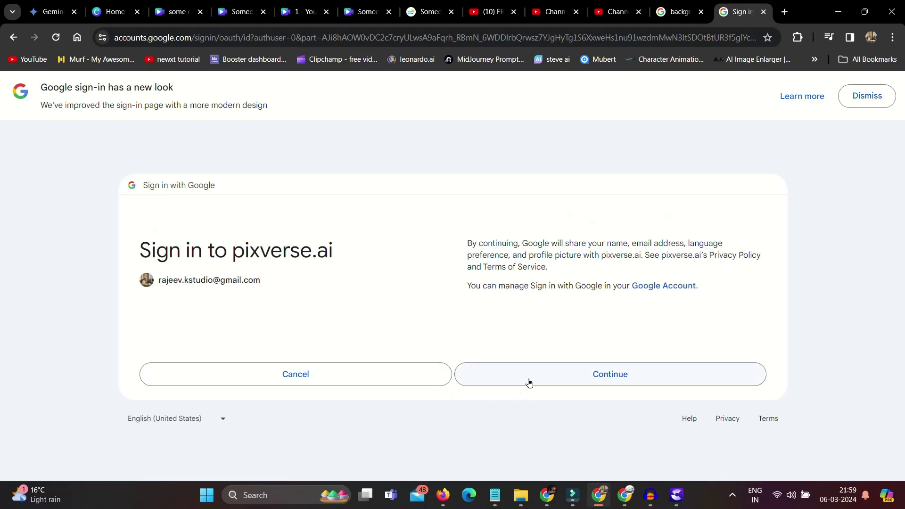
pyautogui.click(549, 381)
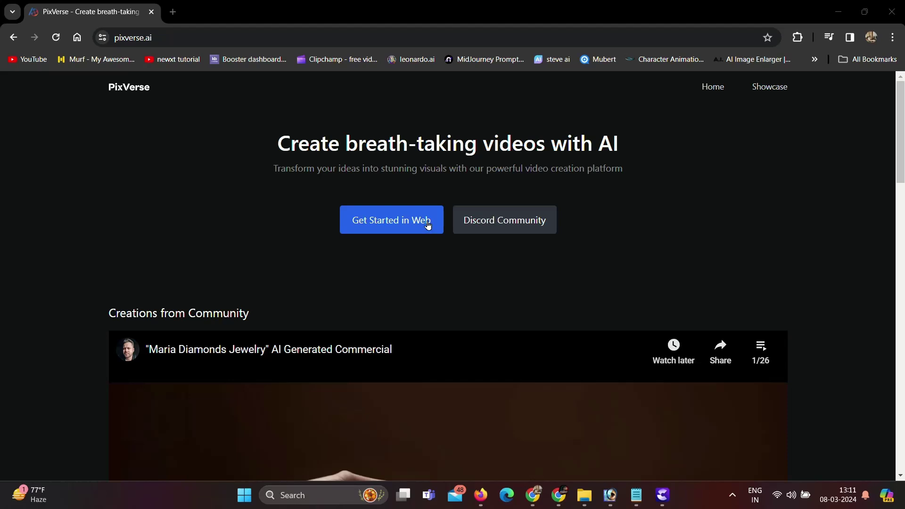
# - Launch the PixVerse web app via Get Started in Web
pyautogui.click(396, 223)
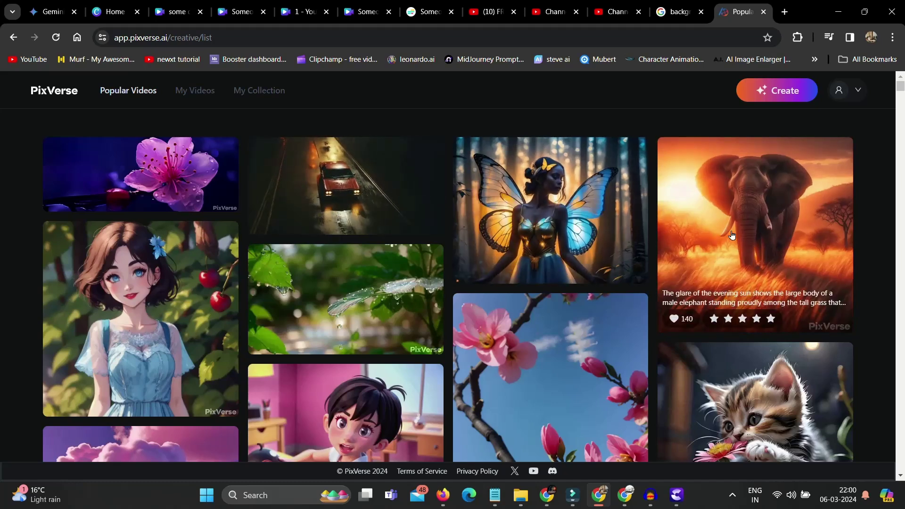
pyautogui.scroll(-2, 733, 239)
pyautogui.scroll(-2, 730, 250)
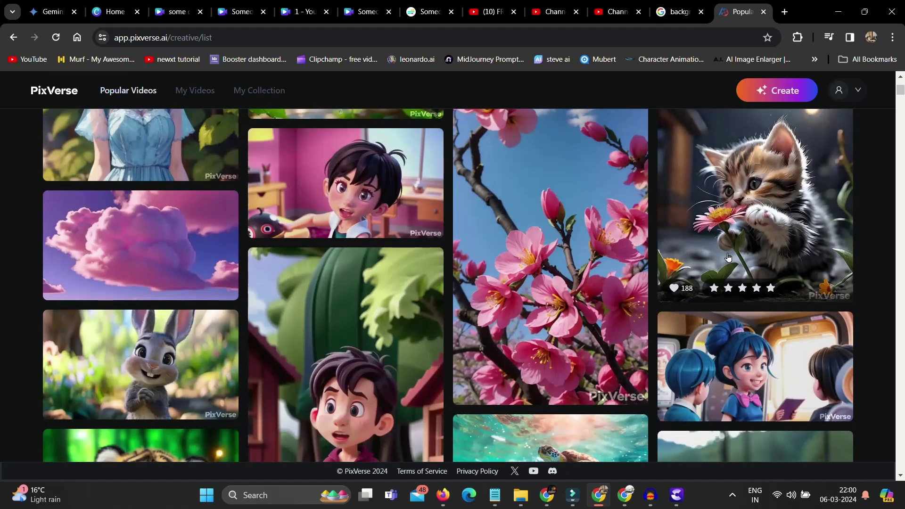
pyautogui.scroll(-2, 729, 258)
pyautogui.scroll(-2, 547, 237)
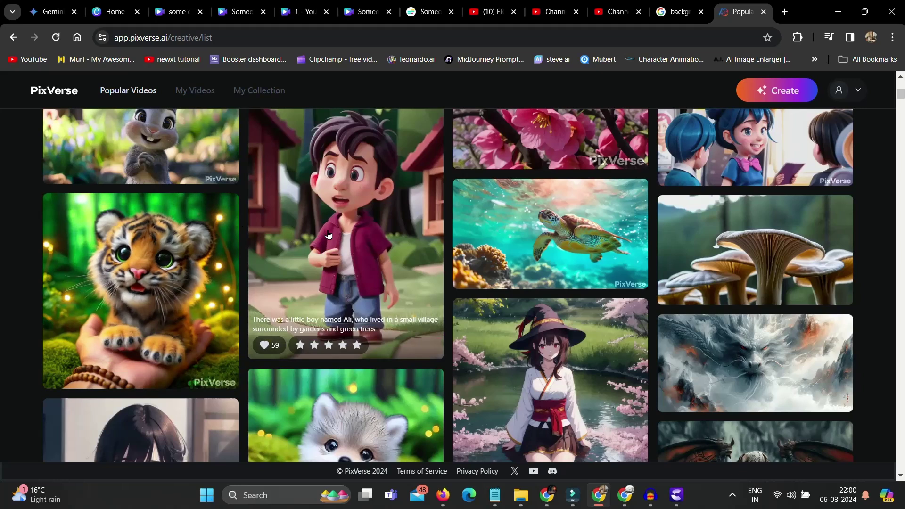
pyautogui.scroll(-2, 327, 234)
pyautogui.scroll(-1, 332, 242)
pyautogui.scroll(-1, 335, 248)
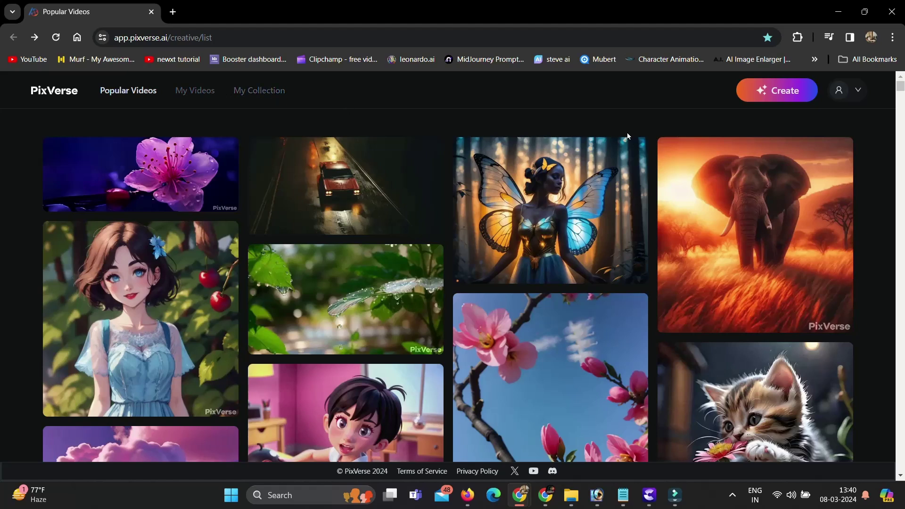
# - Start a new video, move to Negative Prompt, and enable inspiring prompt to dual clips
pyautogui.click(790, 94)
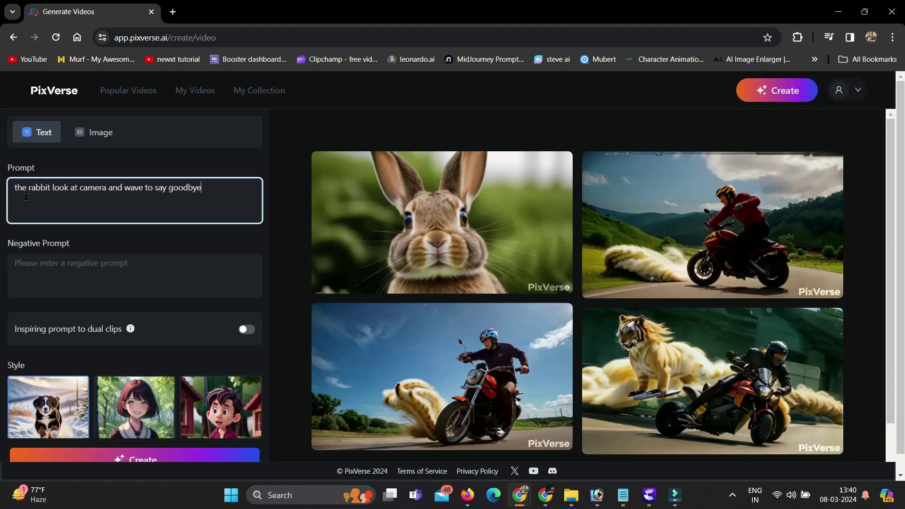
pyautogui.click(56, 265)
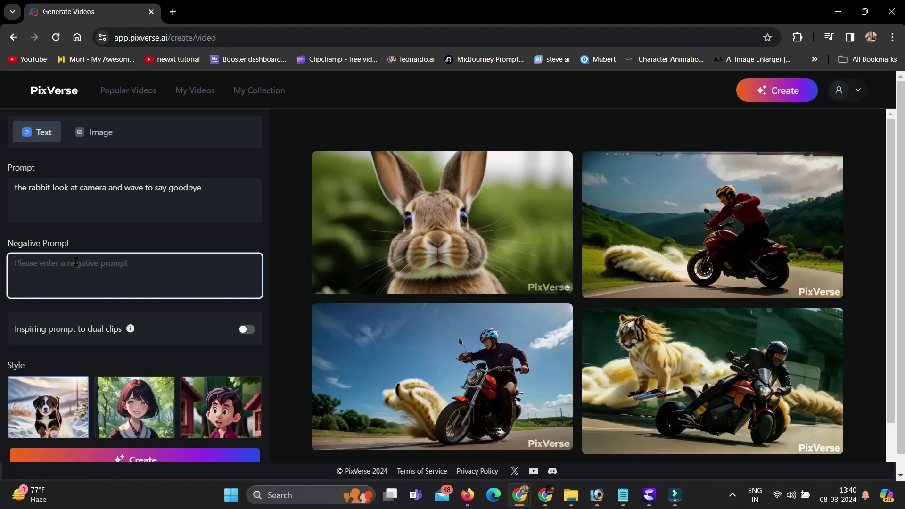
pyautogui.click(247, 330)
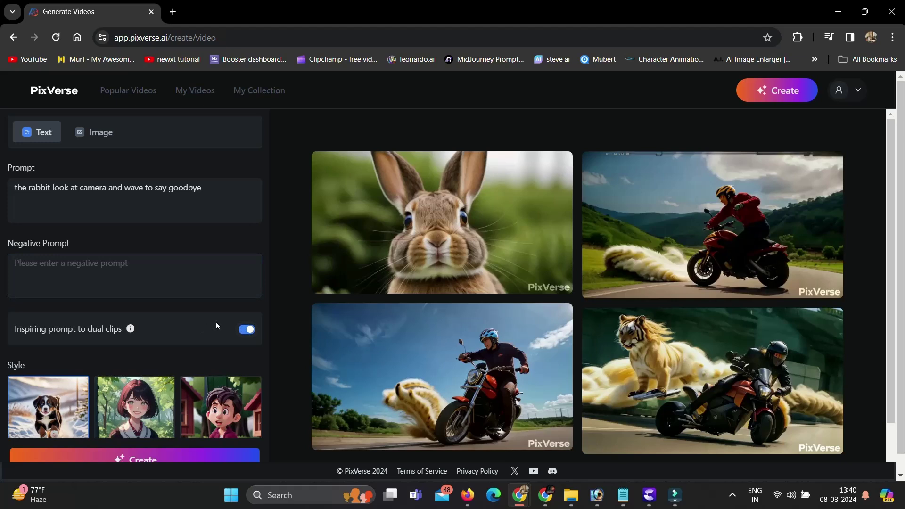
pyautogui.scroll(-1, 216, 326)
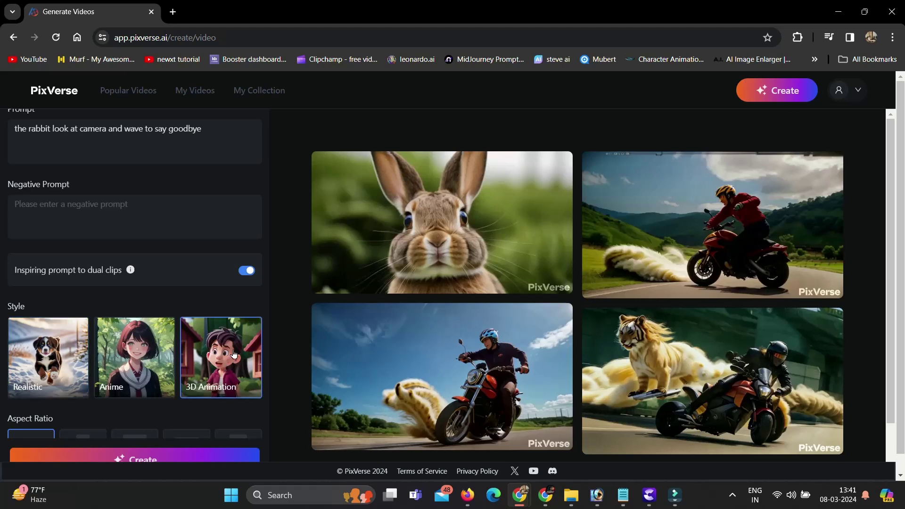
pyautogui.scroll(-1, 261, 331)
pyautogui.scroll(-1, 262, 331)
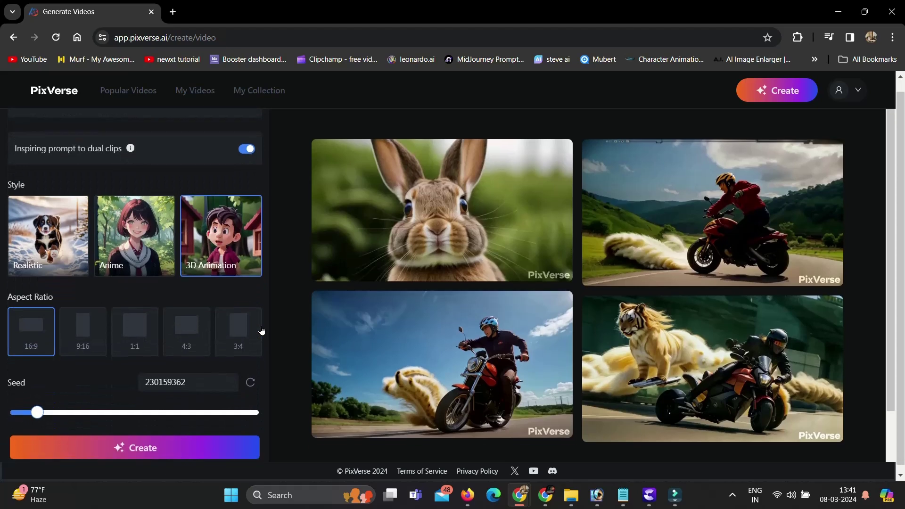
pyautogui.scroll(-1, 48, 338)
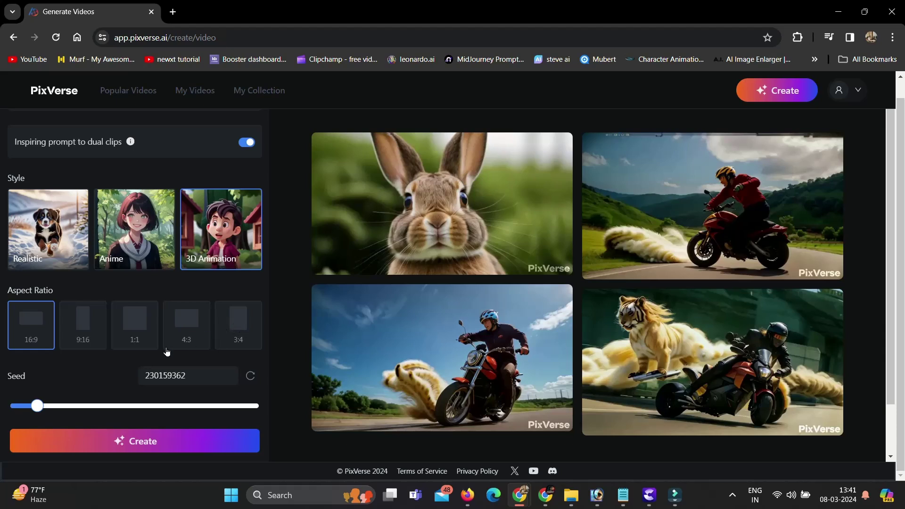
# - Drag the Seed slider to pick a different seed value
pyautogui.moveTo(37, 406); pyautogui.dragTo(83, 408)
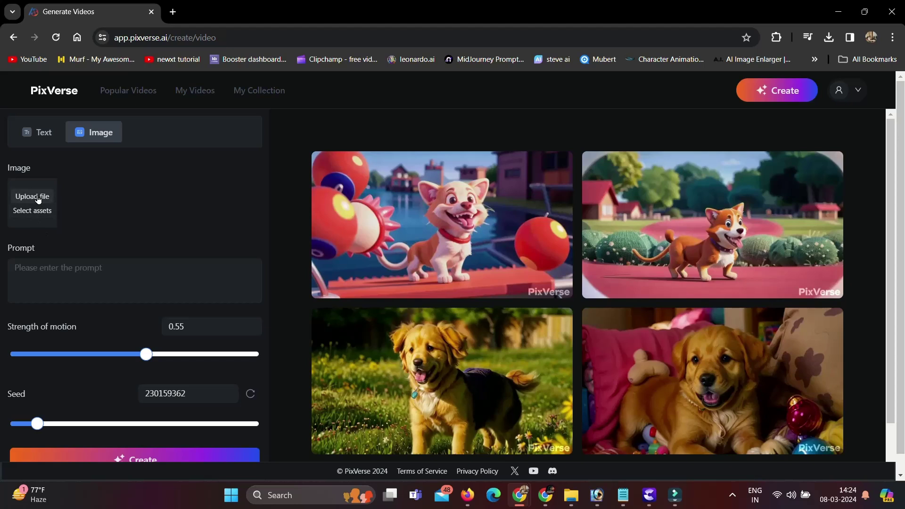
# - Upload girl.jpg from Downloads, prompt 'wow expression', and change the seed
pyautogui.click(39, 198)
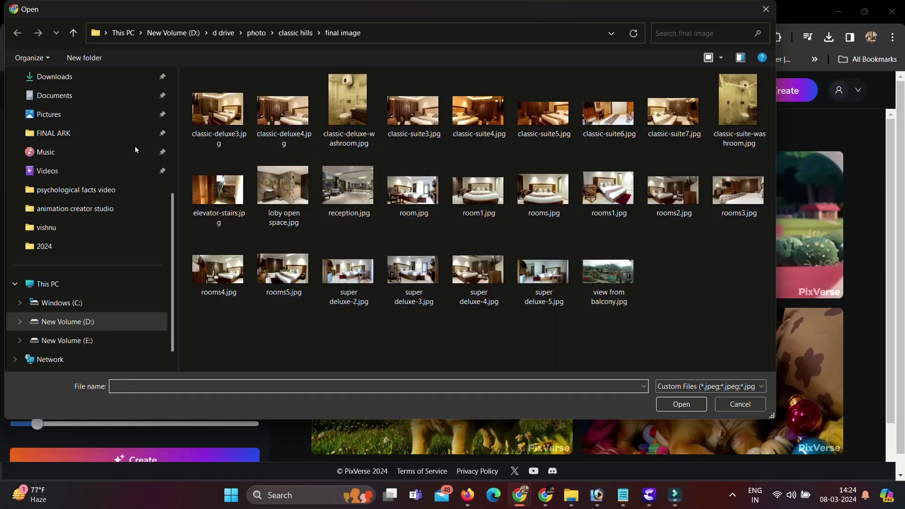
pyautogui.click(55, 77)
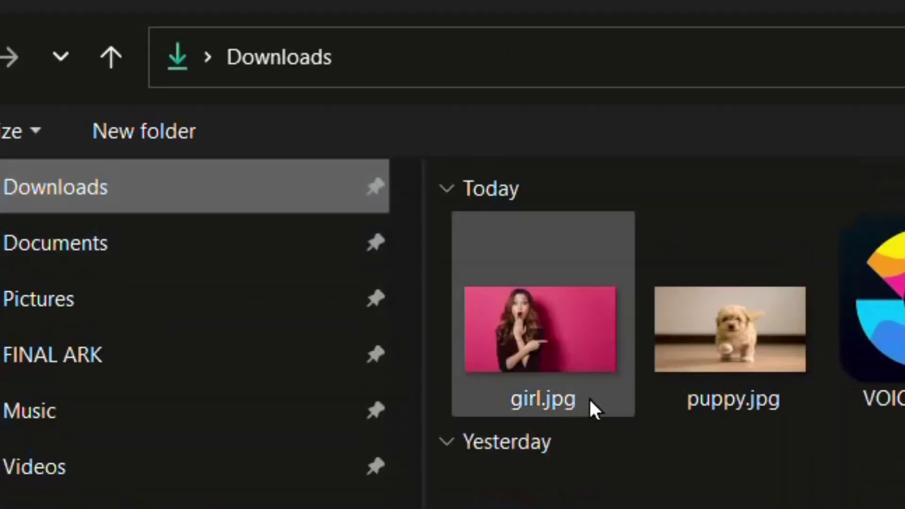
pyautogui.doubleClick(553, 318)
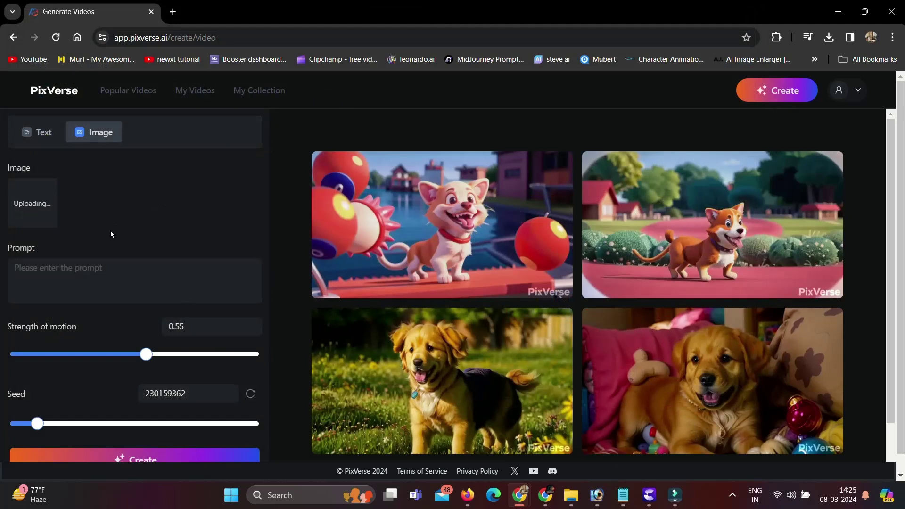
pyautogui.click(69, 278)
pyautogui.write('wow expression')
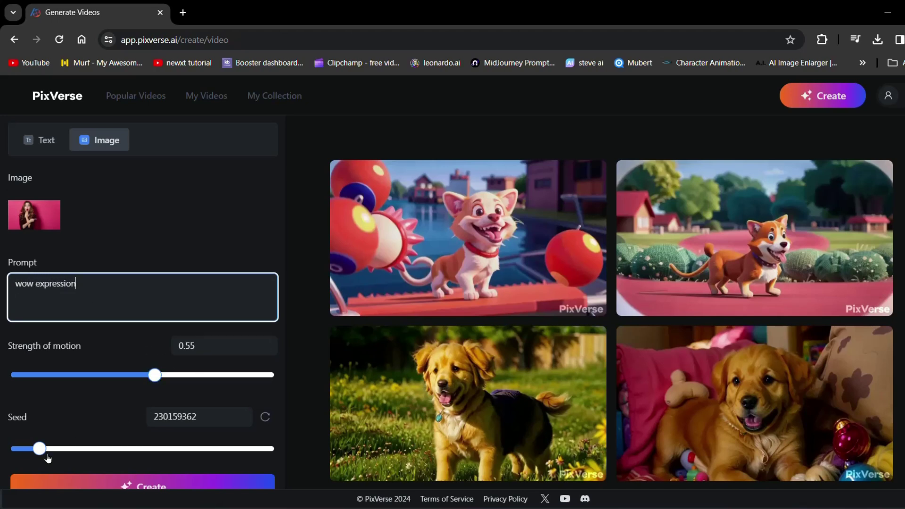
pyautogui.moveTo(41, 450); pyautogui.dragTo(64, 450)
pyautogui.scroll(-1, 206, 420)
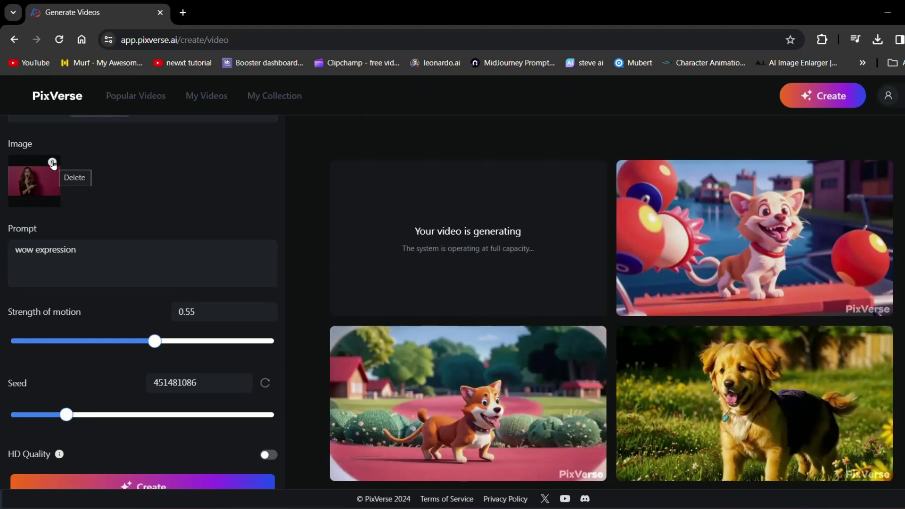
# - Upload puppy.jpg as the new source image and generate the 'cute puppy walking' video
pyautogui.click(41, 175)
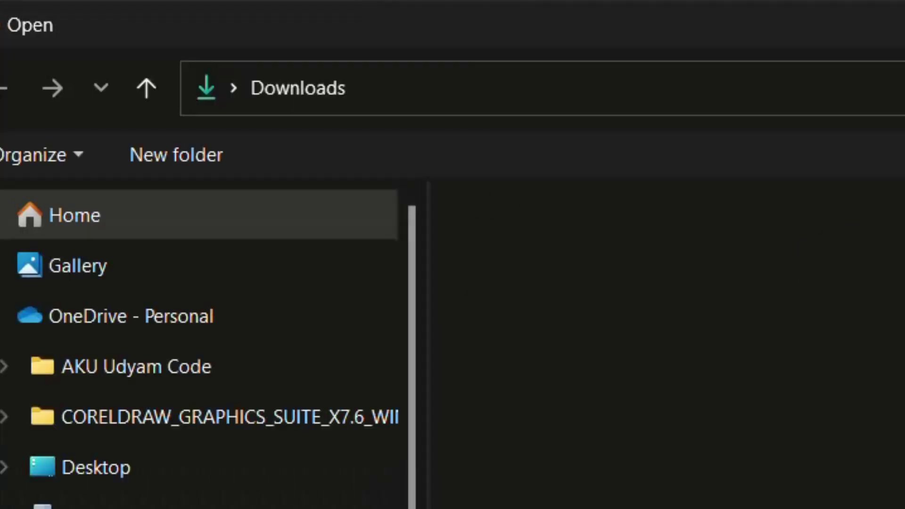
pyautogui.doubleClick(683, 378)
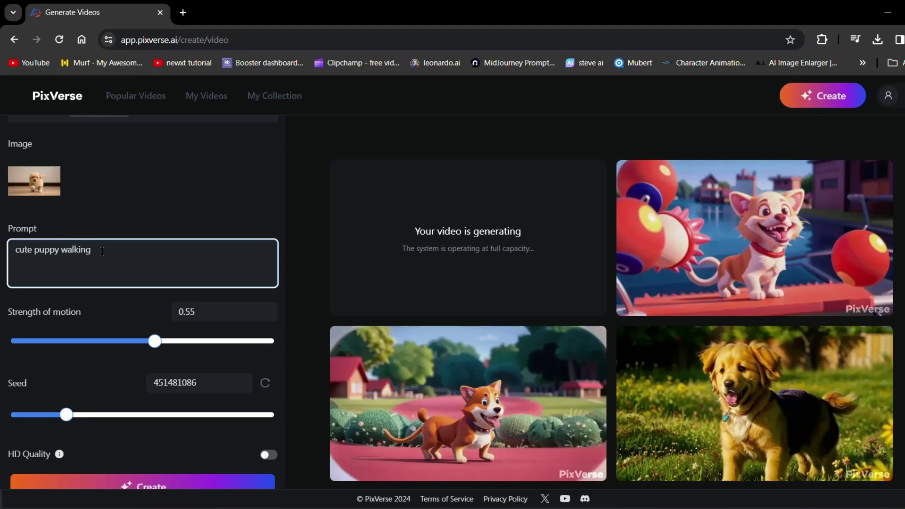
pyautogui.click(120, 487)
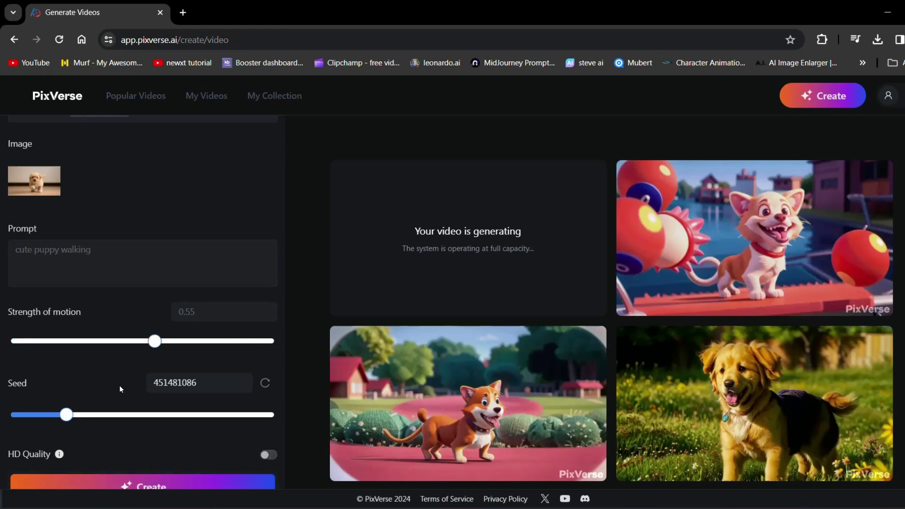